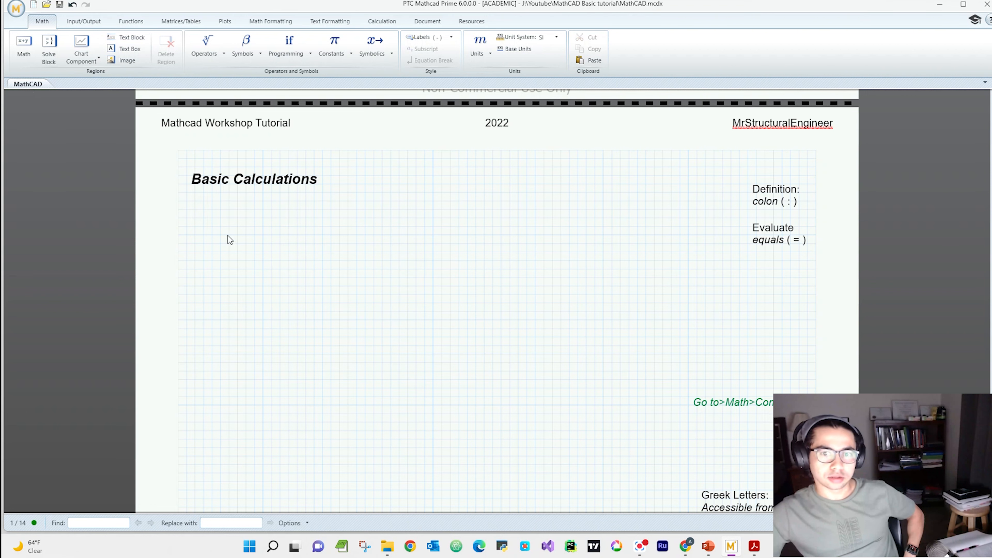
Step: Create a new blank worksheet, then return to the MathCAD worksheet
left_click(16, 9)
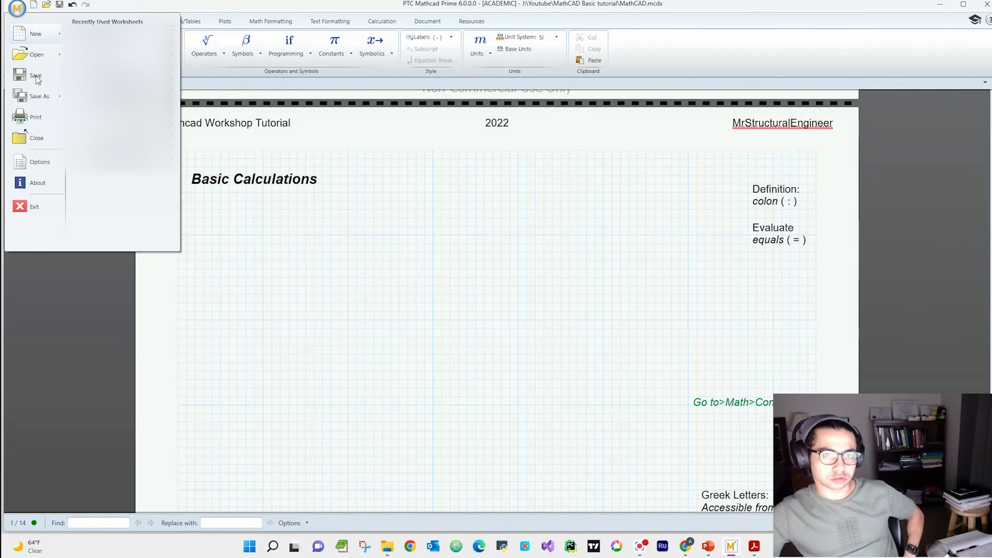
left_click(37, 38)
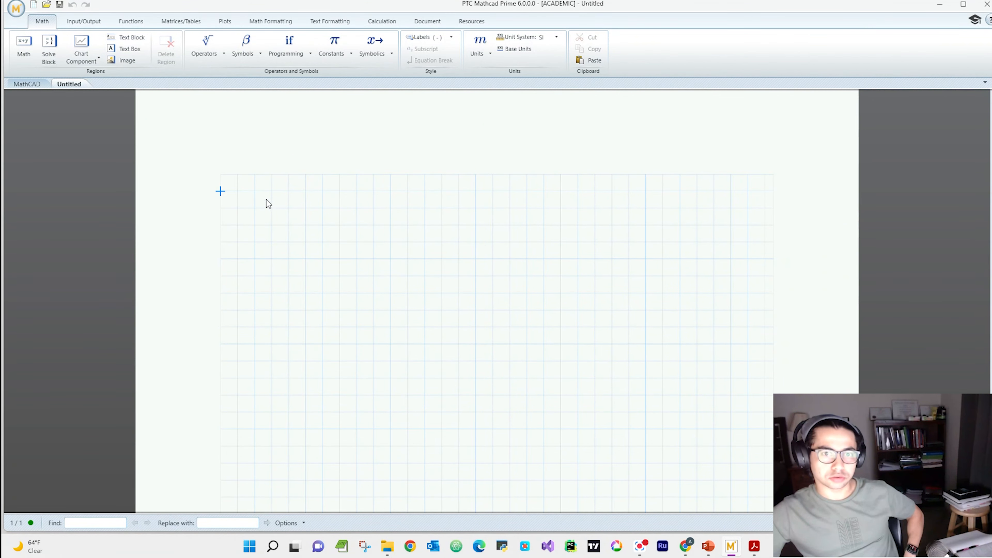
left_click(30, 85)
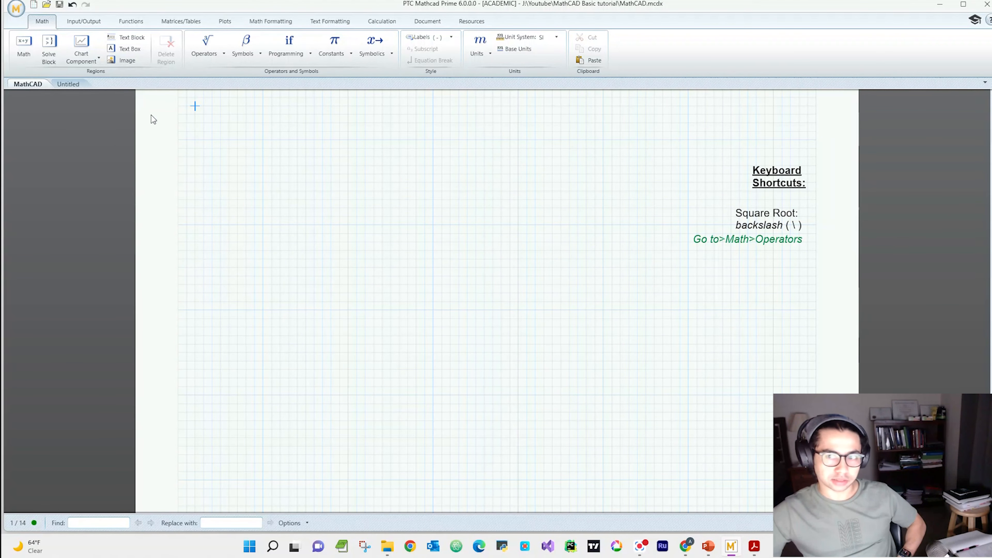
Step: Look through the worksheet's title page, the keyboard shortcut notes and the Basic Calculations section
scroll(402, 306, "up", 5)
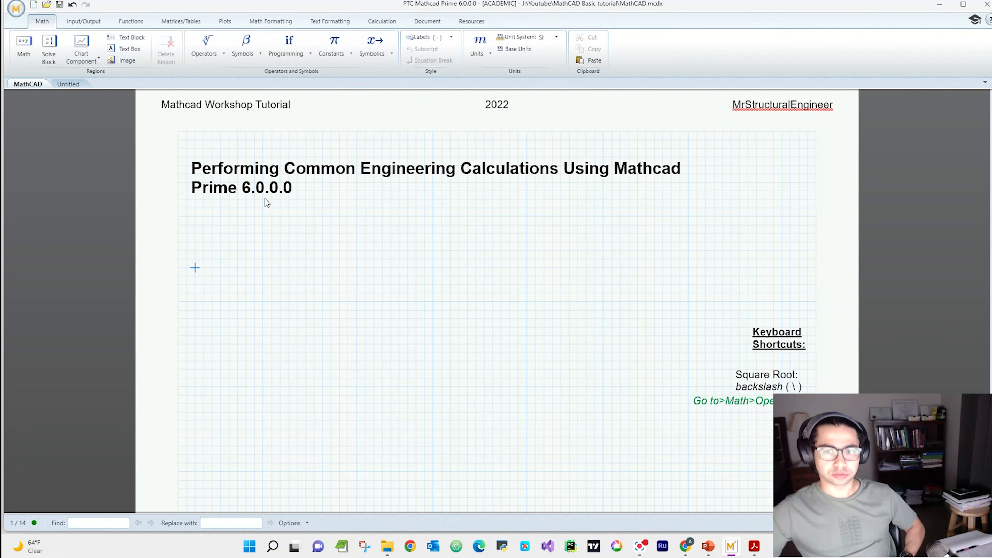
scroll(547, 328, "down", 2)
scroll(590, 346, "up", 2)
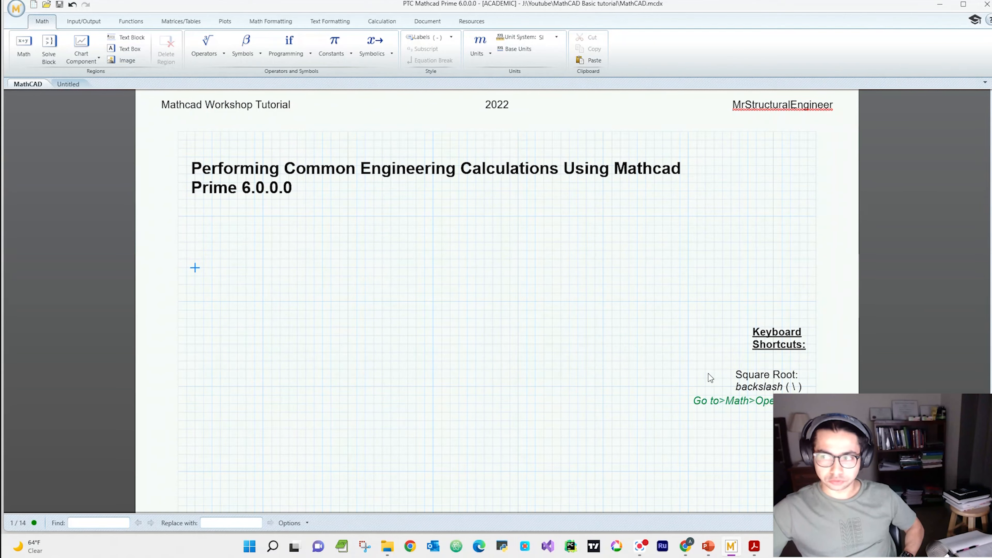
scroll(708, 374, "down", 6)
scroll(709, 319, "up", 3)
scroll(709, 320, "down", 1)
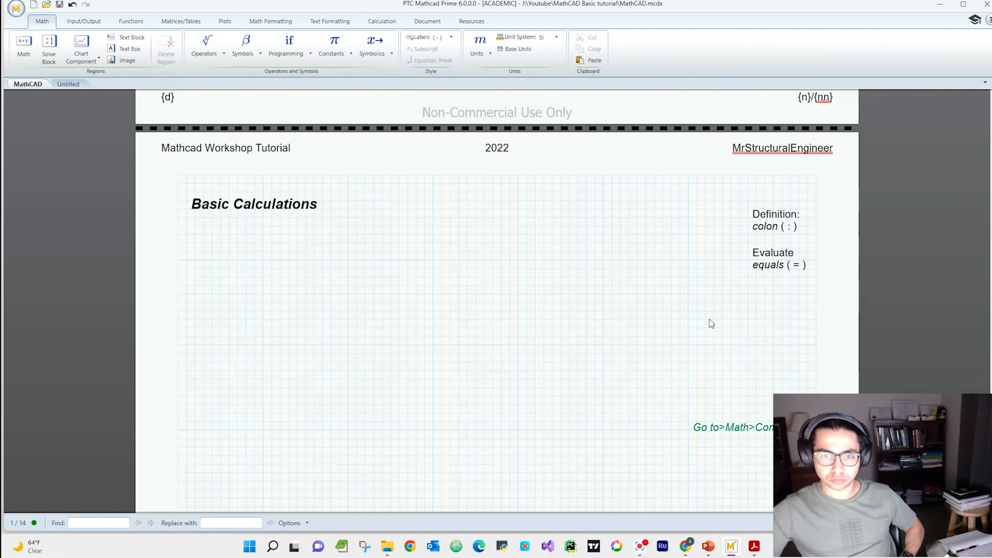
scroll(330, 277, "down", 2)
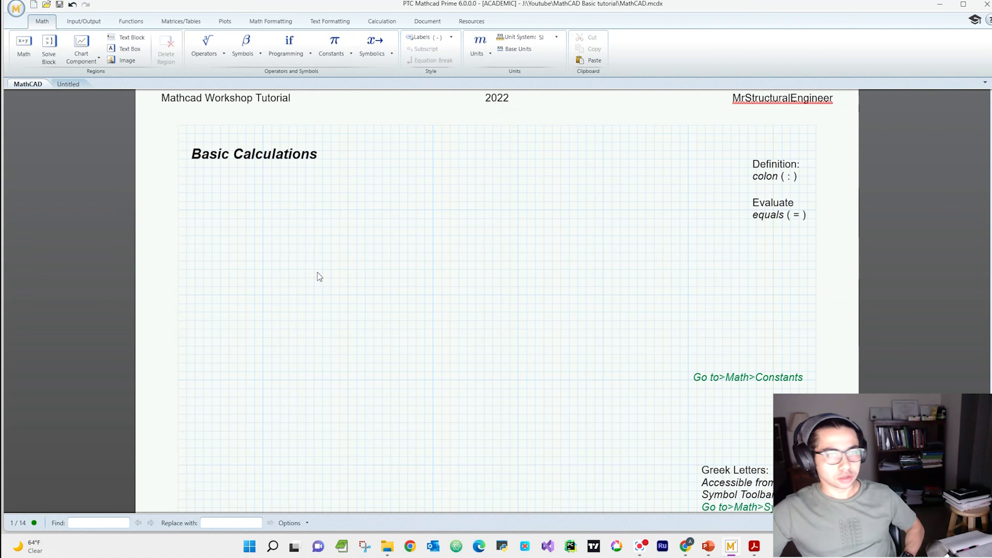
scroll(367, 144, "up", 1)
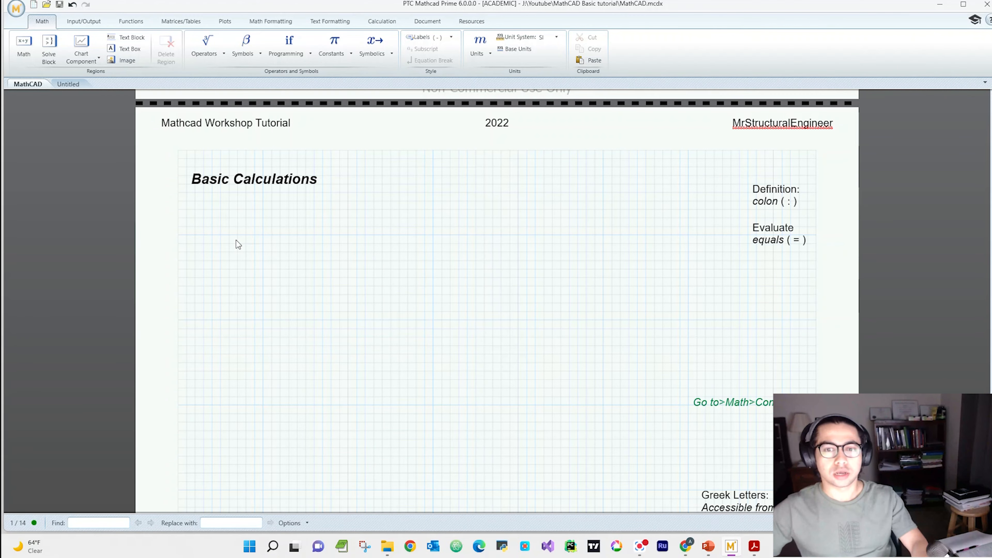
left_click(194, 235)
left_click(203, 235)
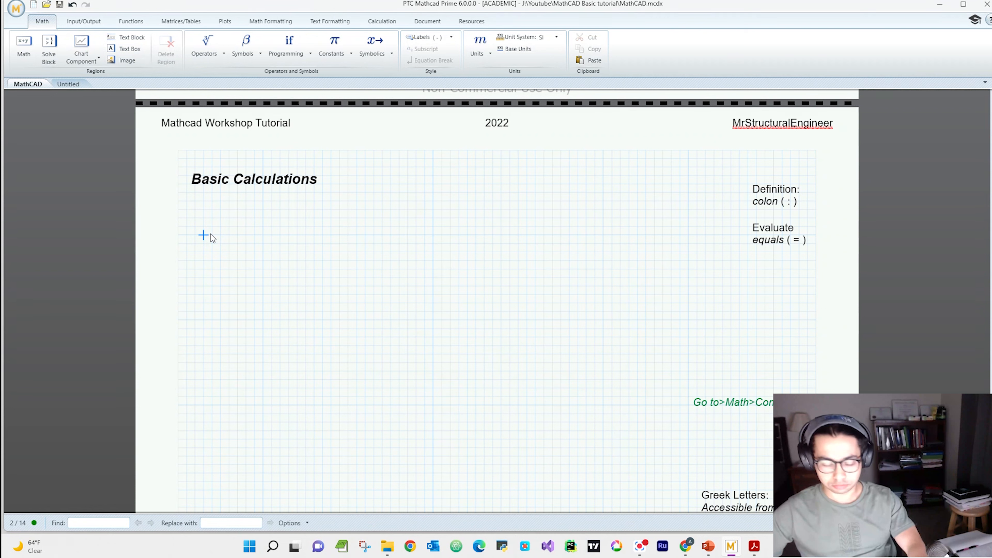
left_click(211, 235)
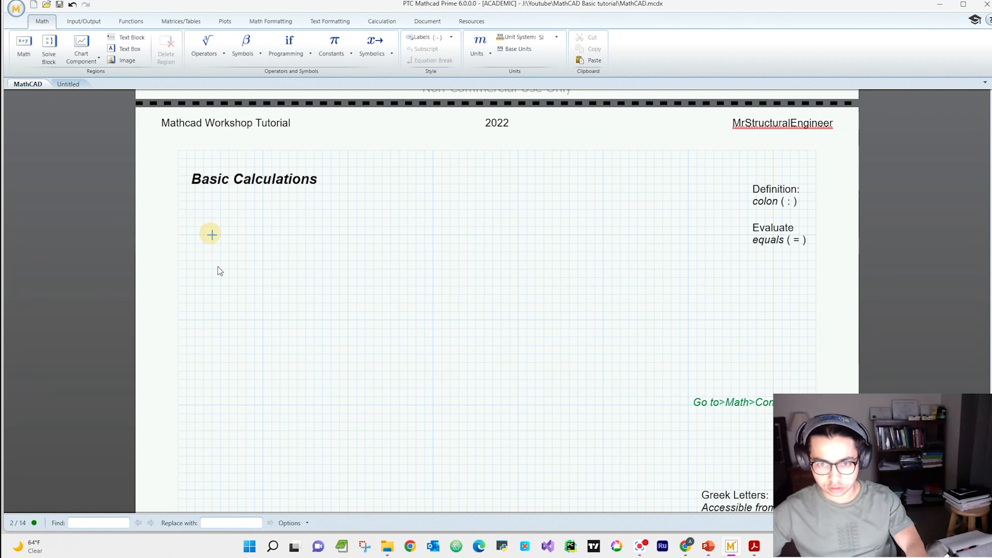
left_click(537, 238)
left_click(244, 256)
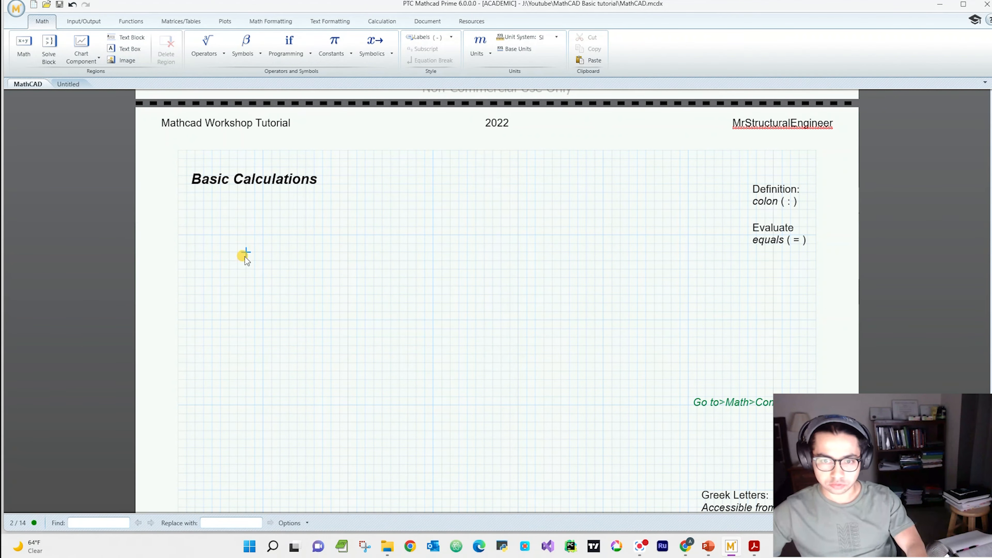
scroll(303, 252, "up", 1)
scroll(289, 231, "down", 1)
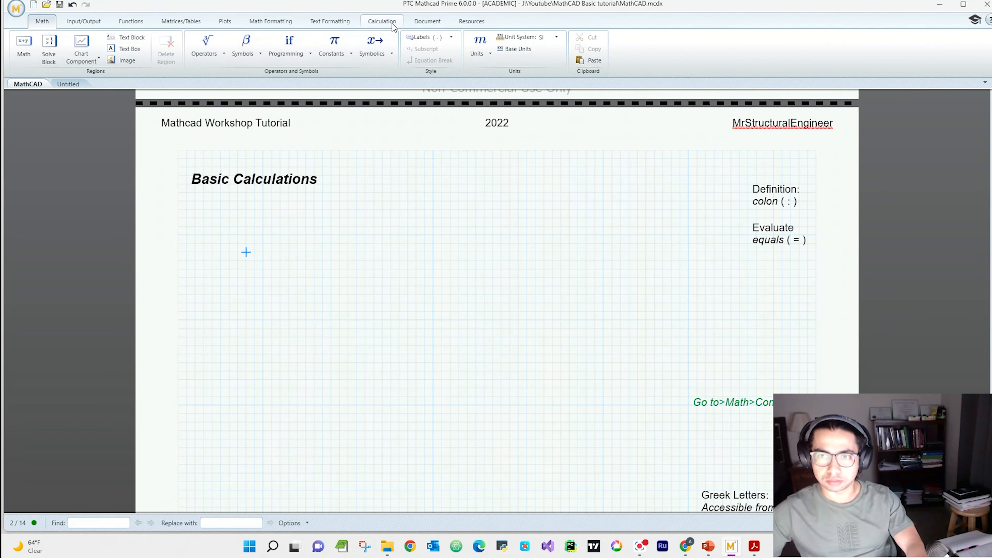
Step: Hide the worksheet's page grid and show it again
left_click(334, 23)
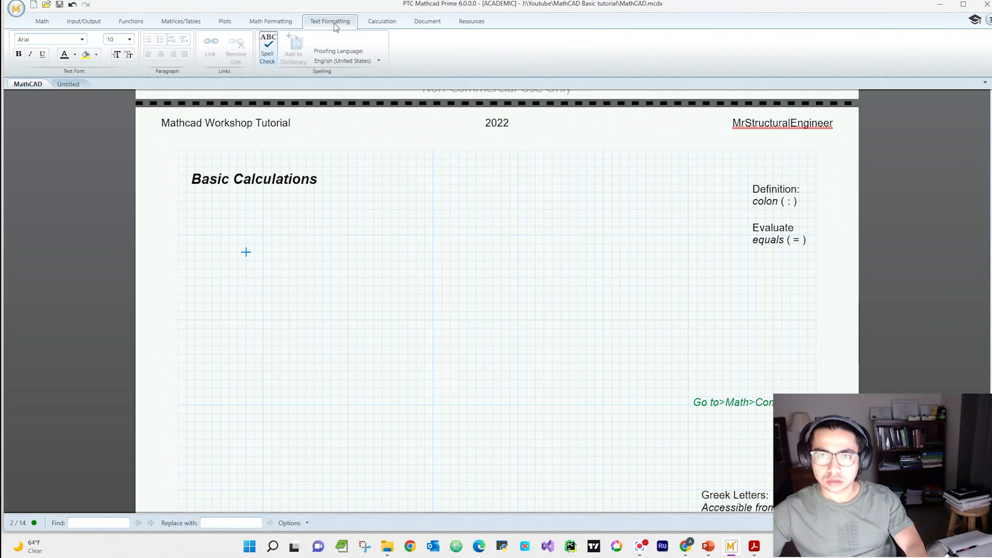
left_click(371, 22)
left_click(421, 28)
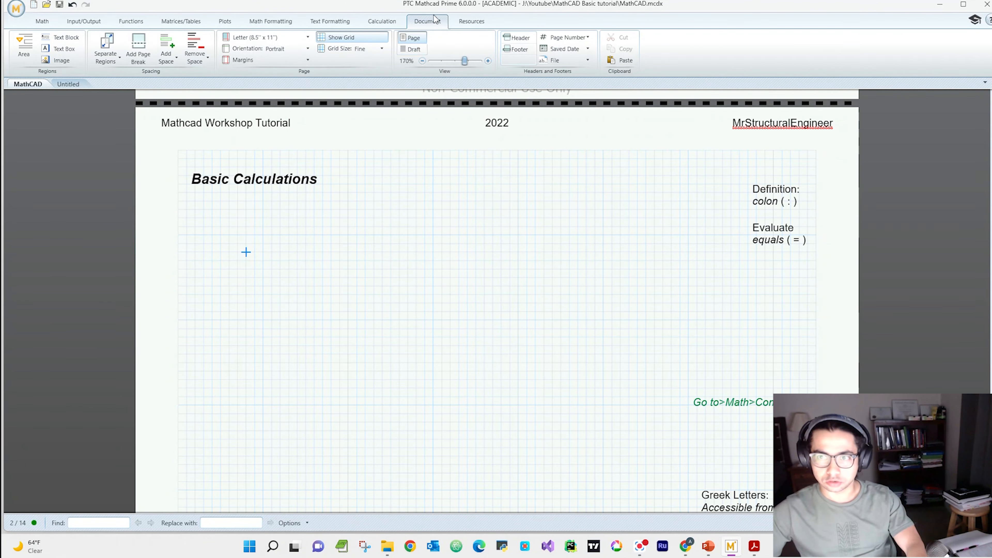
left_click(327, 39)
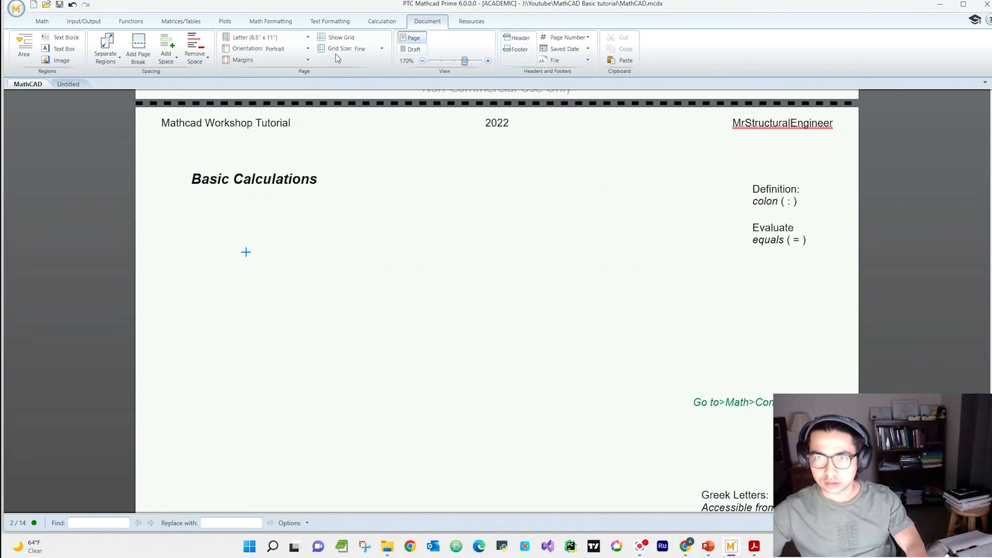
left_click(341, 39)
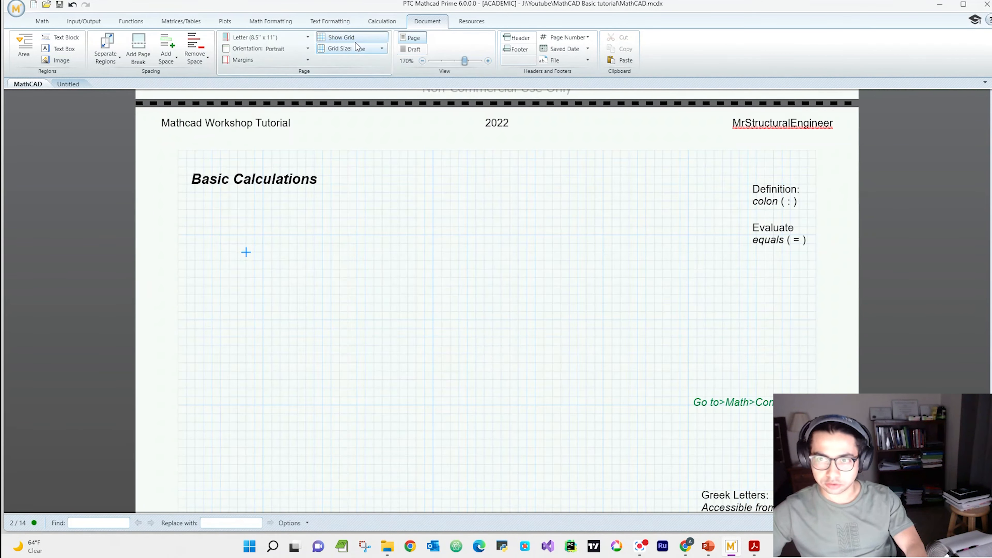
left_click(42, 21)
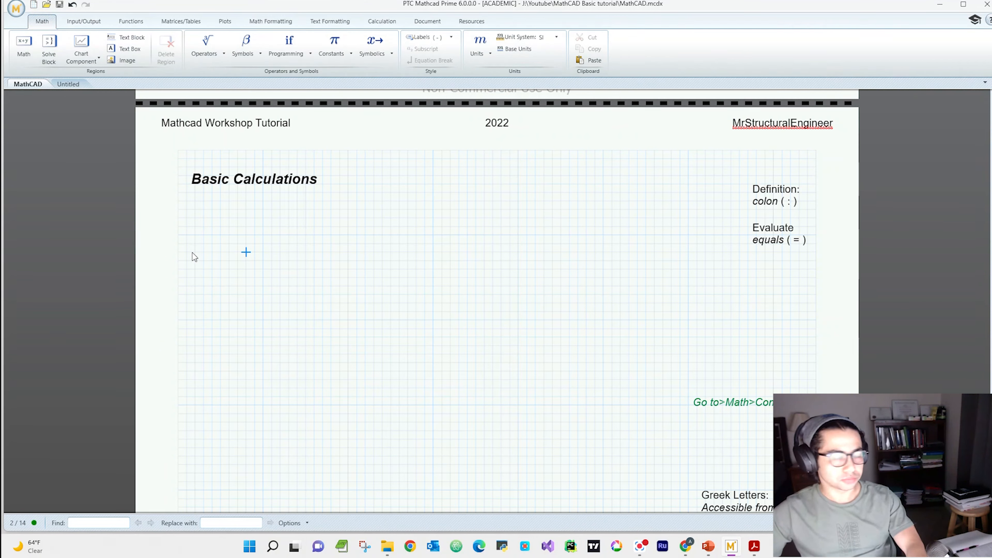
Step: Define the variables A := 2 and B := 4 on separate lines under the Basic Calculations heading
left_click(204, 244)
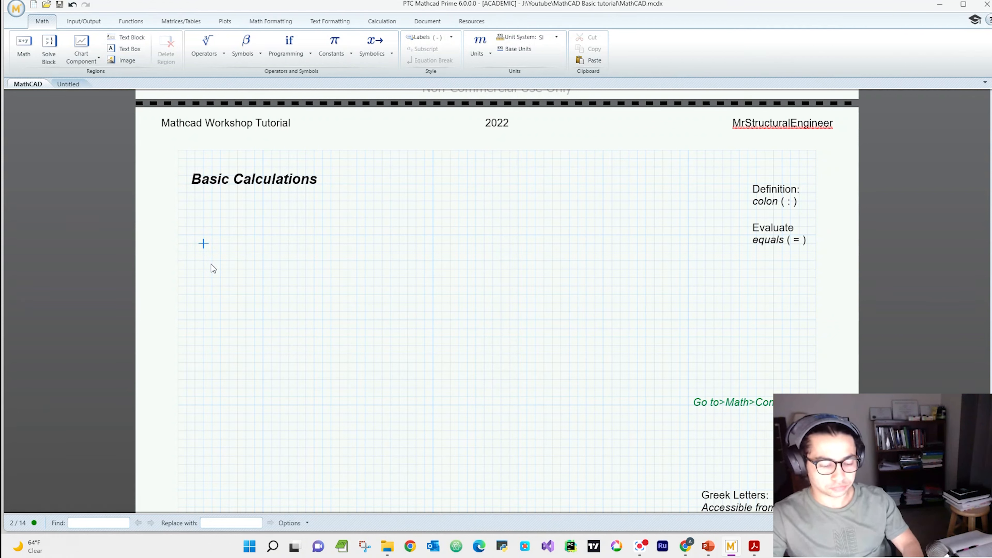
type("A := 2")
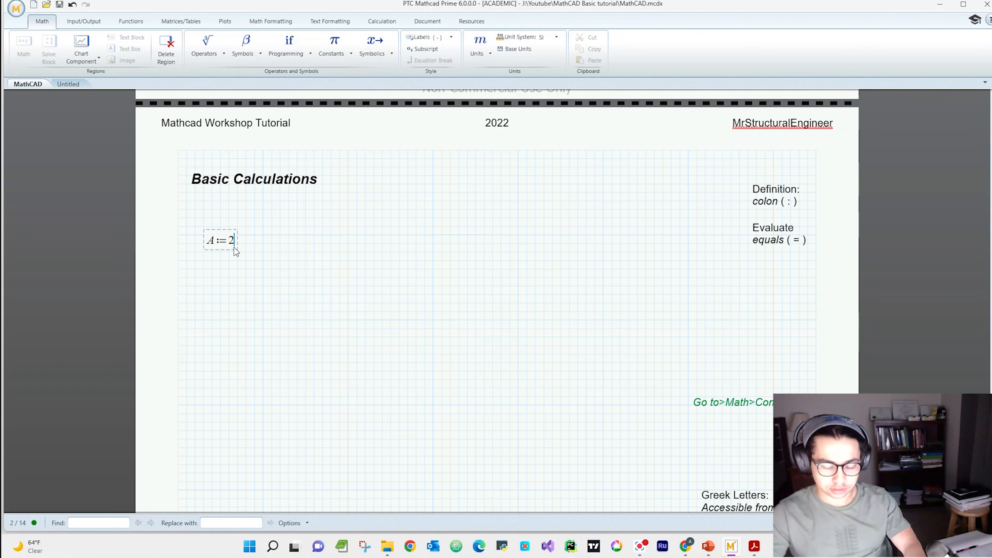
key("Return")
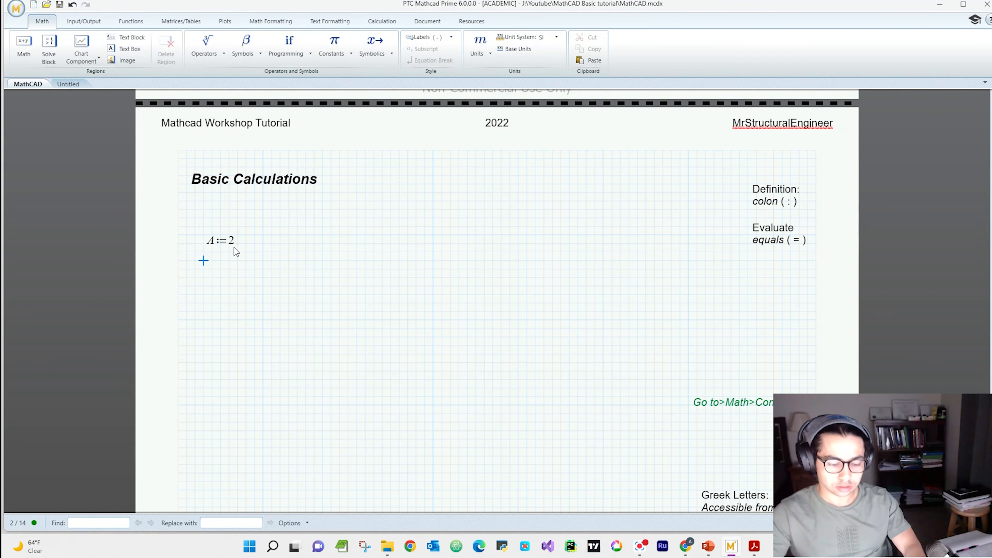
type("B ")
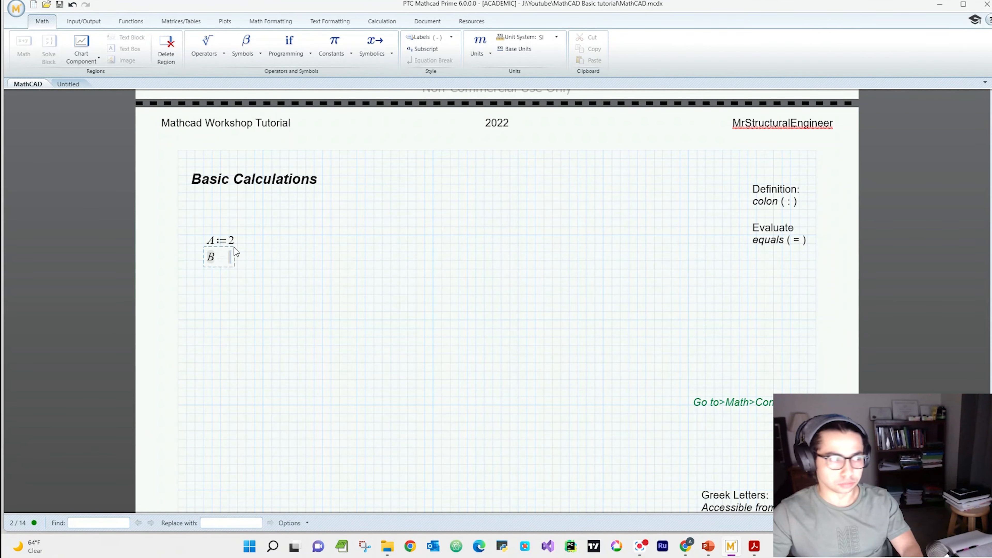
type(":=4")
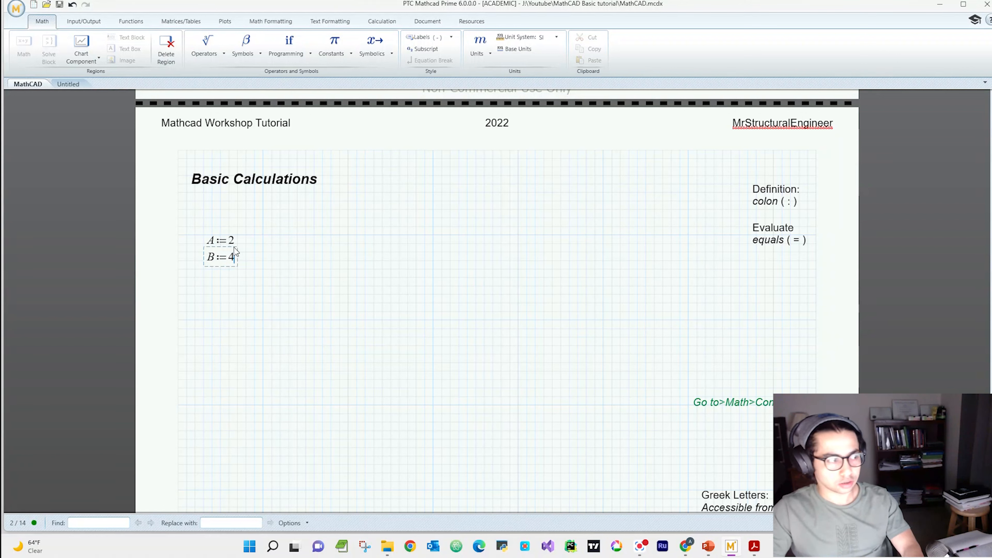
key("Return")
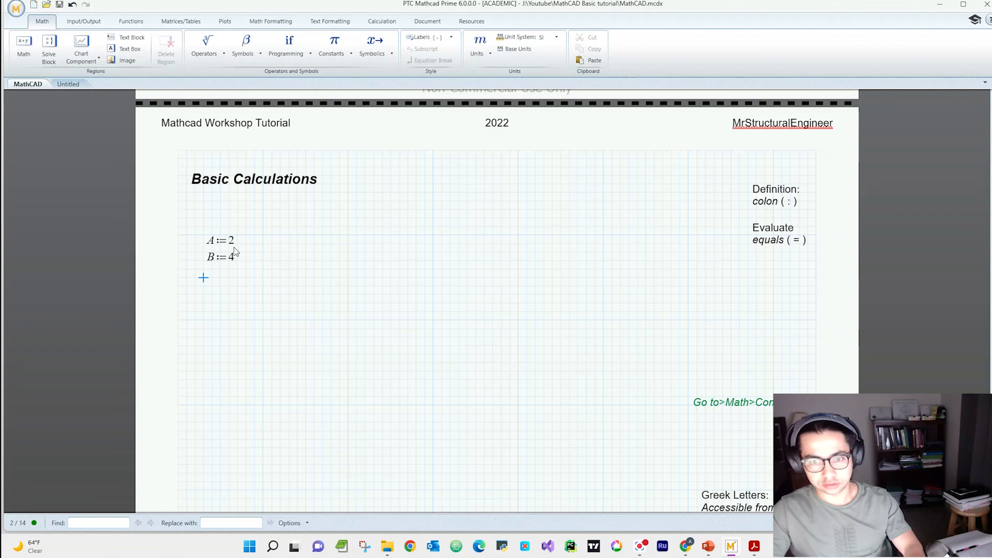
Step: Define C := A + B below the B definition and evaluate it in the same expression
type("C:=")
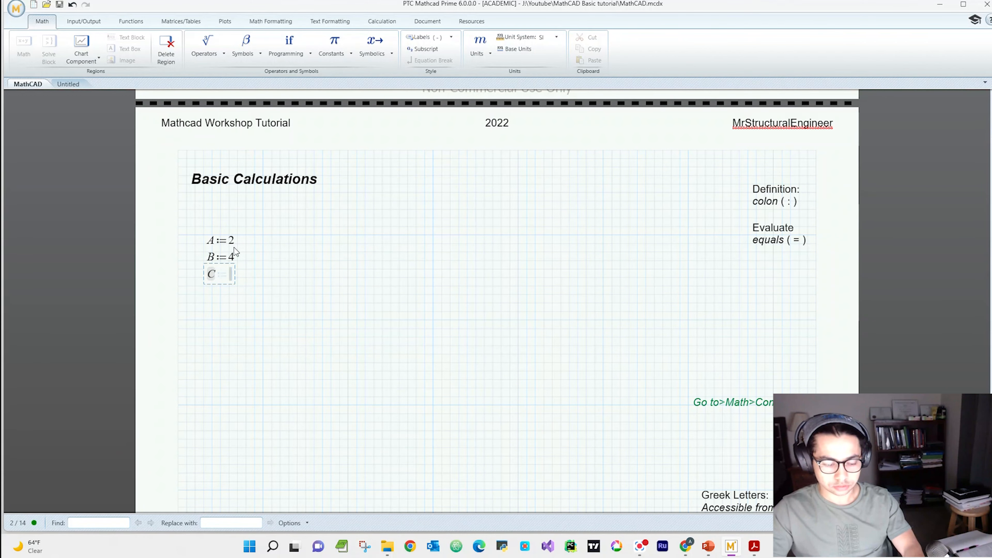
type("A+B")
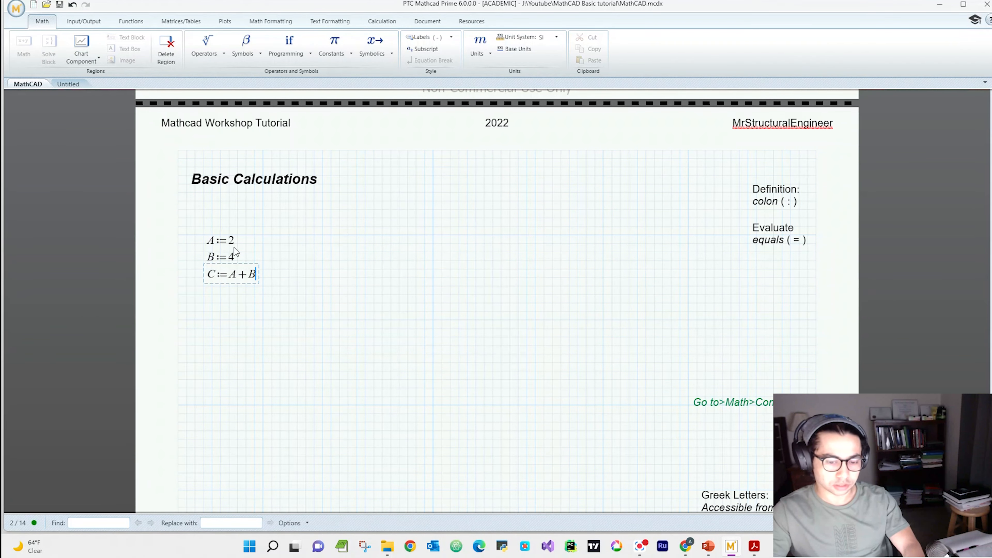
type("=6")
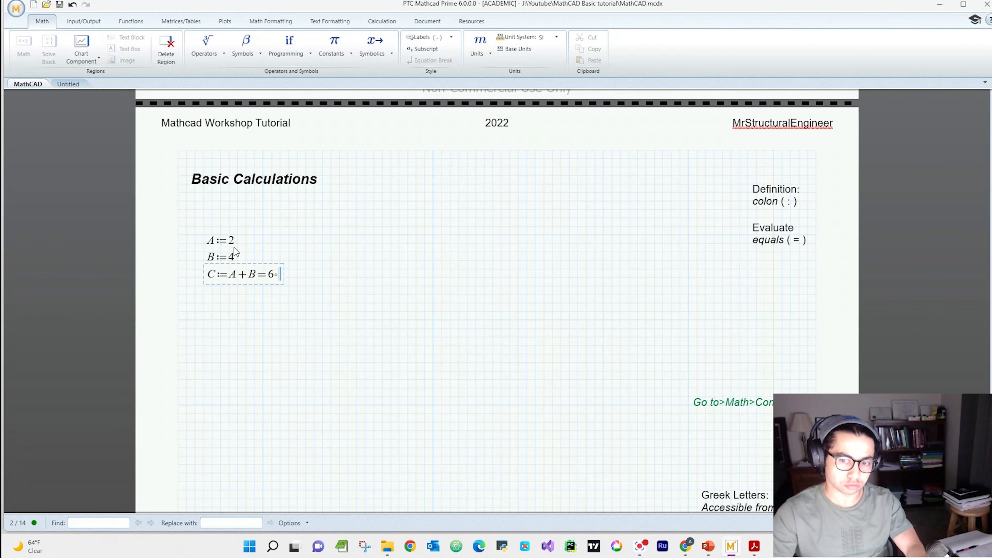
left_click(228, 320)
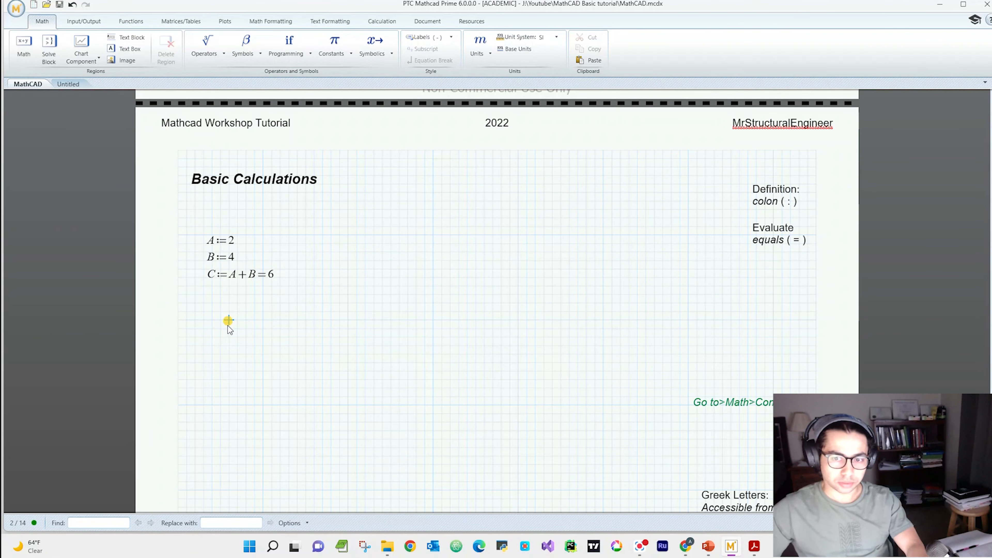
Step: Define D as the fraction A/B below the C equation and evaluate it in the same expression
left_click(790, 207)
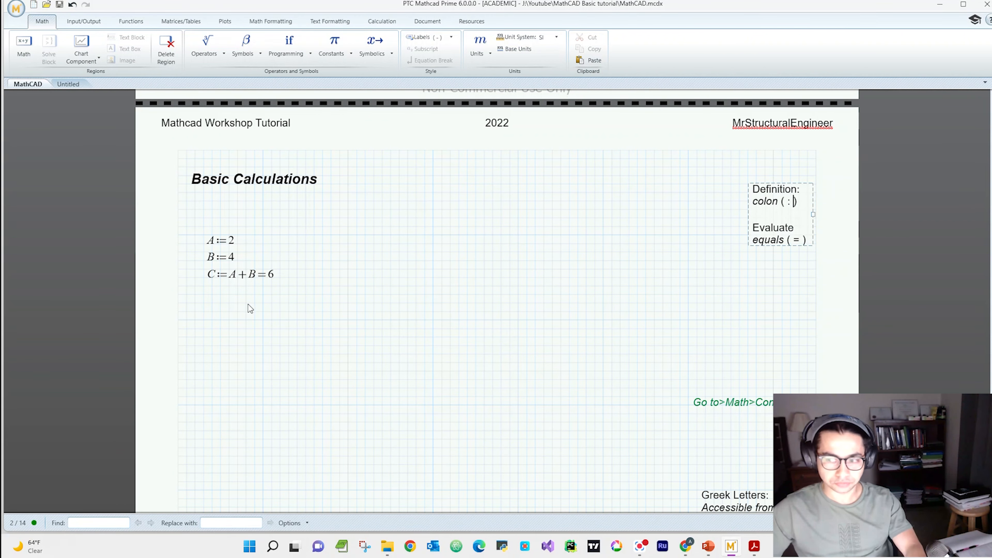
left_click(221, 310)
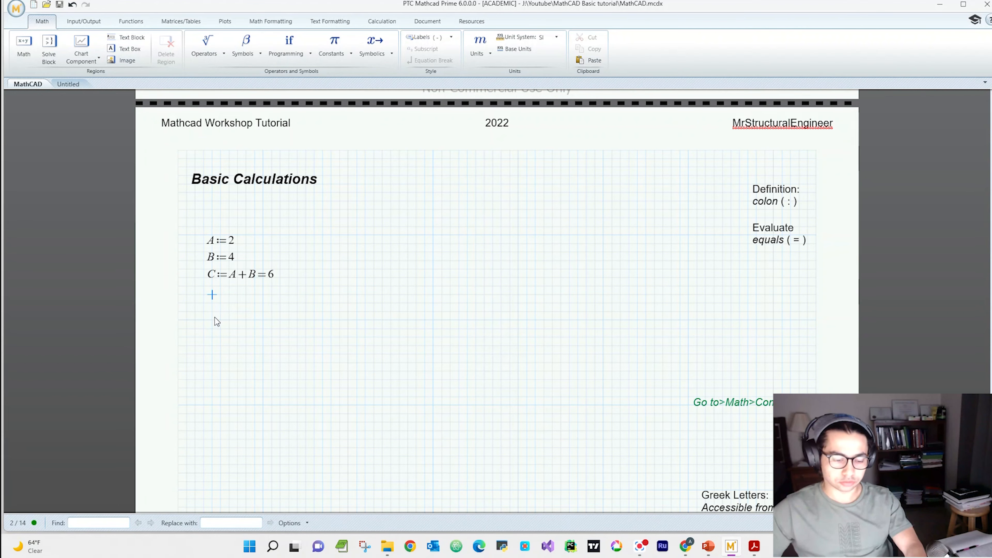
type("D")
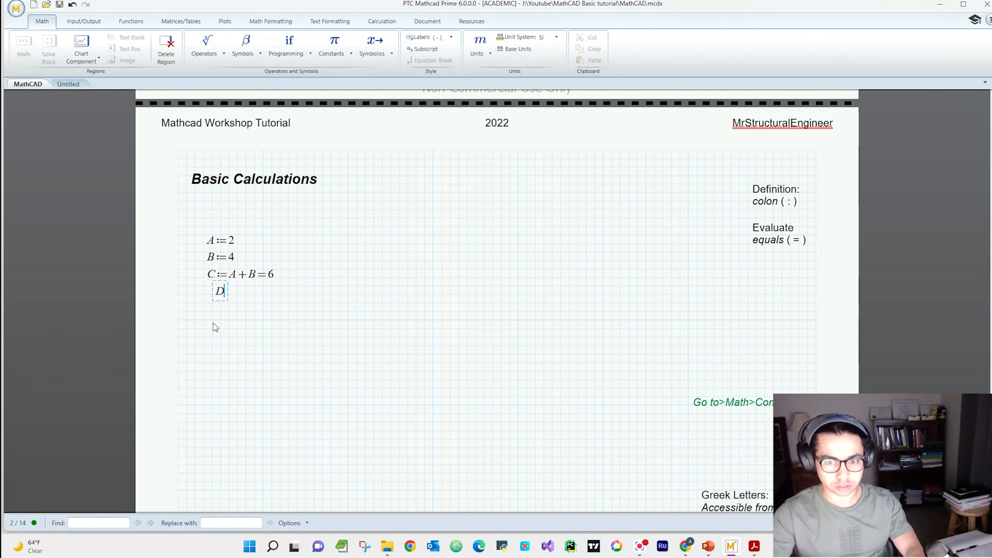
type(":=")
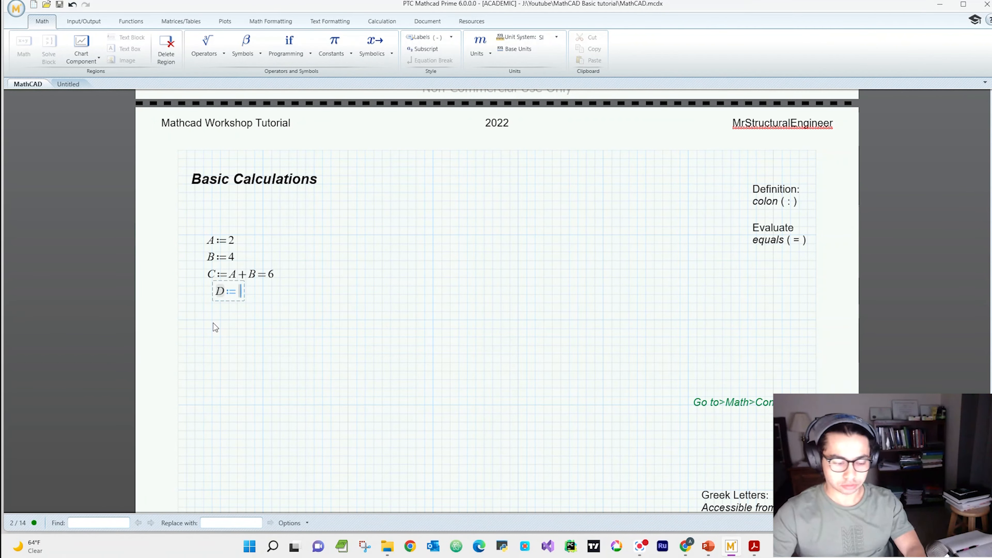
type("A/B")
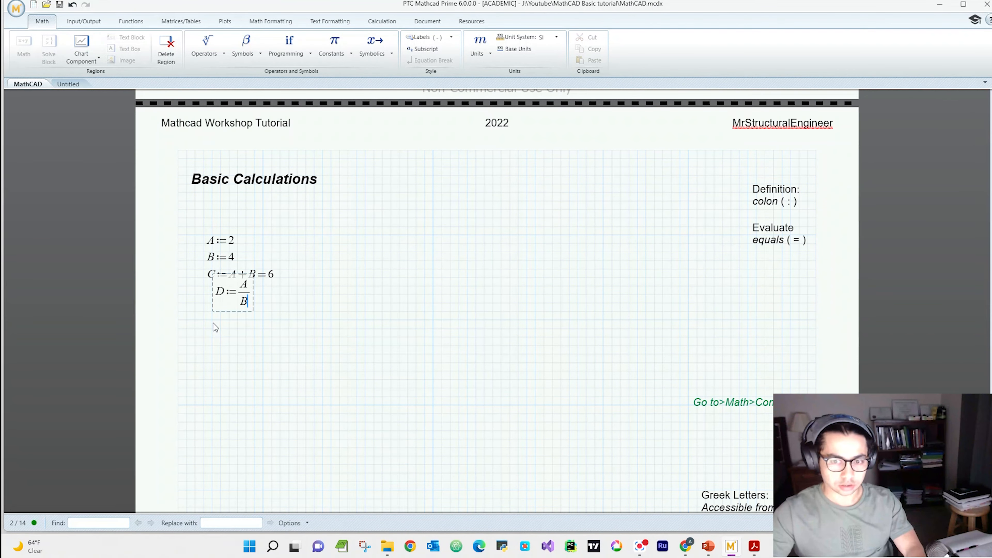
key("space")
type("=0.5")
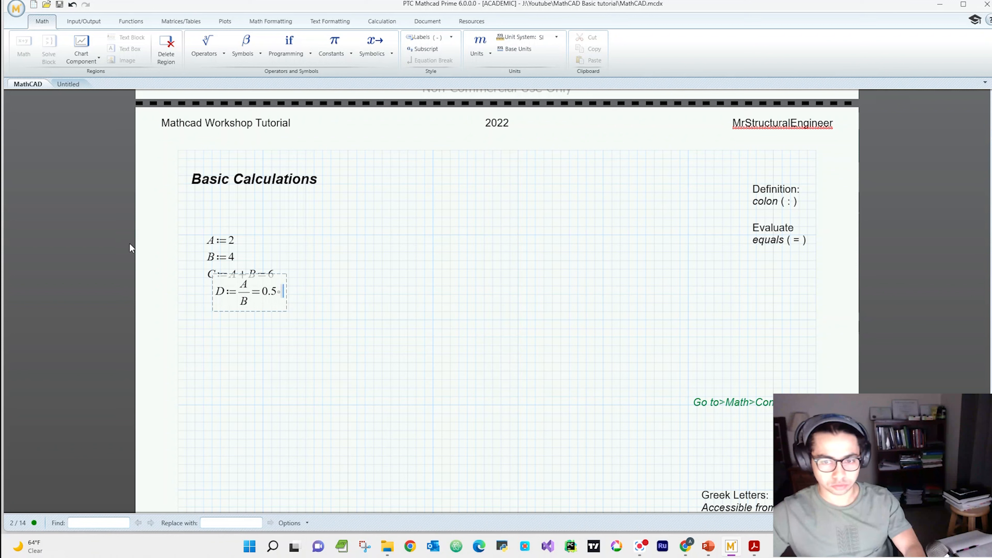
left_click(280, 371)
Step: Move the D equation clear of the C equation and line it up under the other definitions
left_click(254, 301)
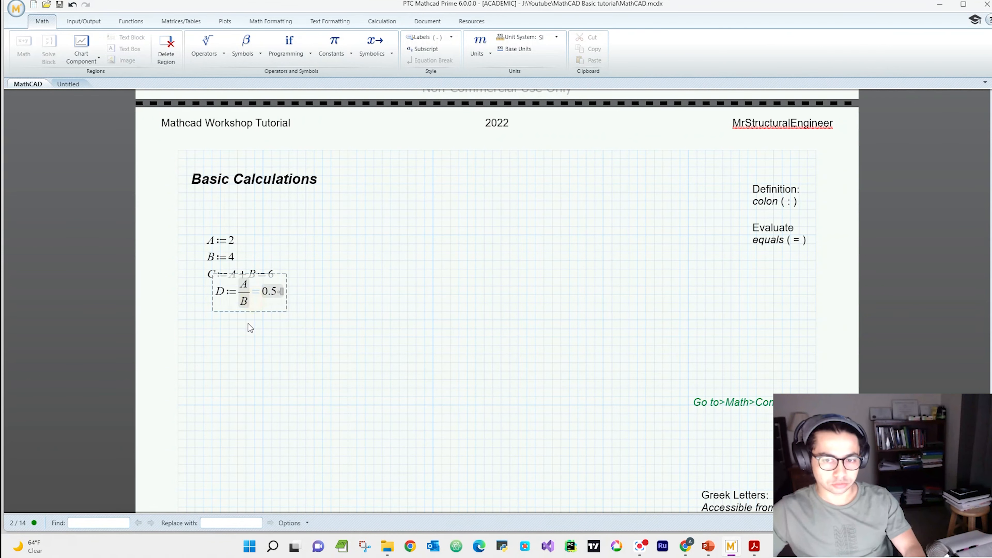
left_click(257, 311)
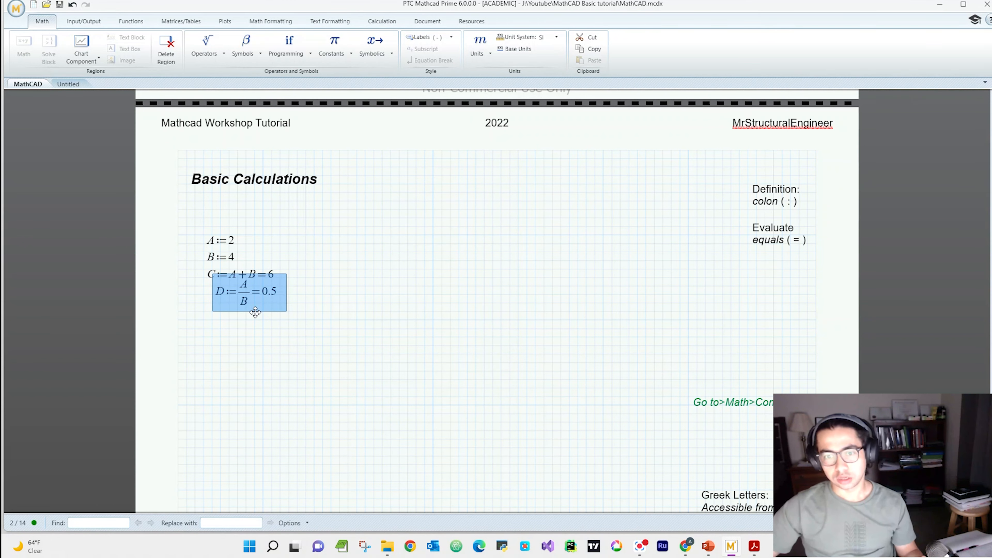
left_click_drag(257, 309, 248, 318)
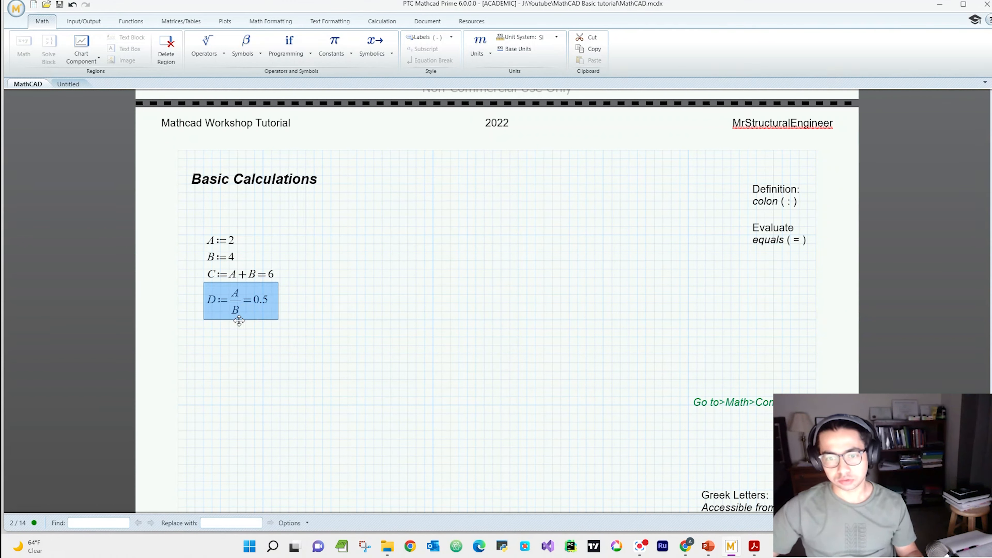
Step: Move the D equation above the A and B definitions, directly under the Basic Calculations heading
left_click_drag(249, 304, 272, 239)
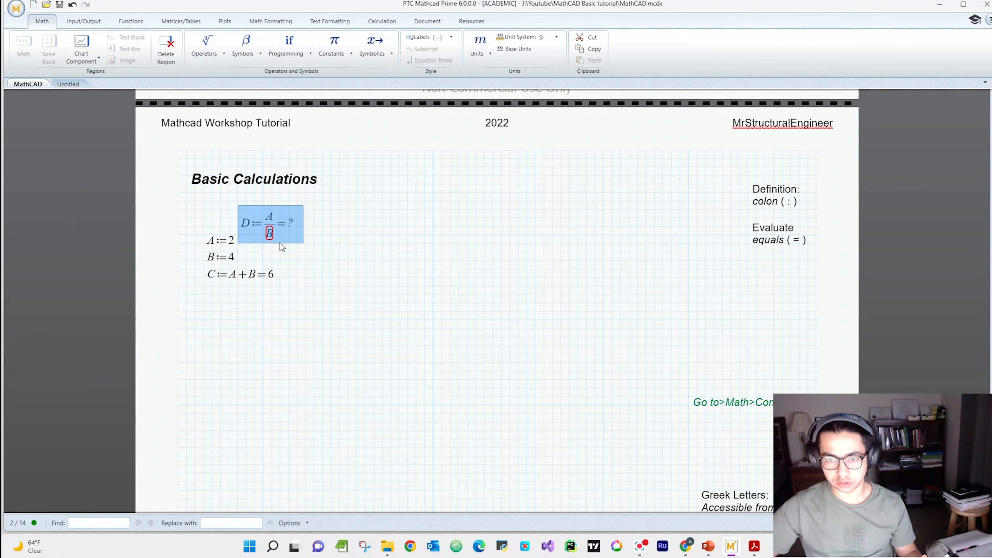
left_click_drag(282, 244, 246, 231)
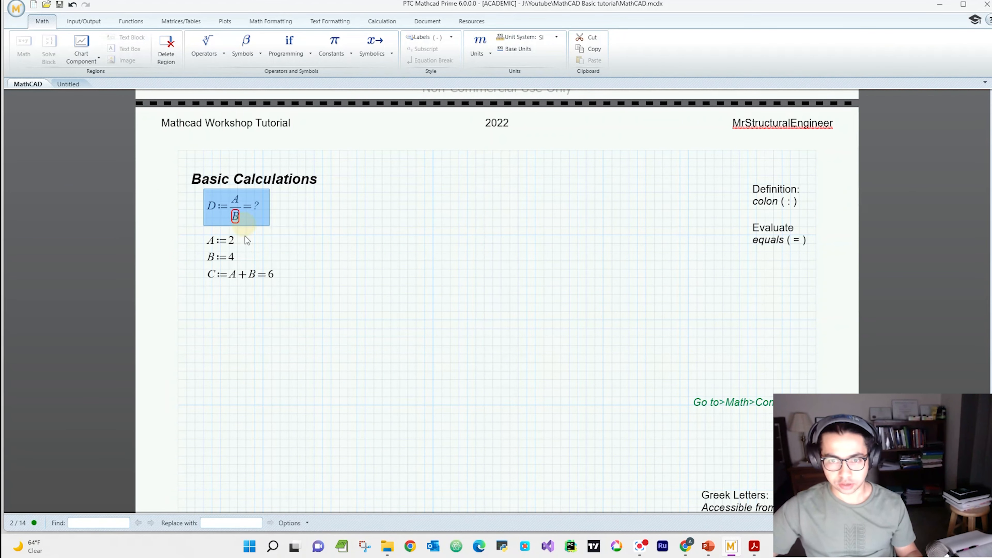